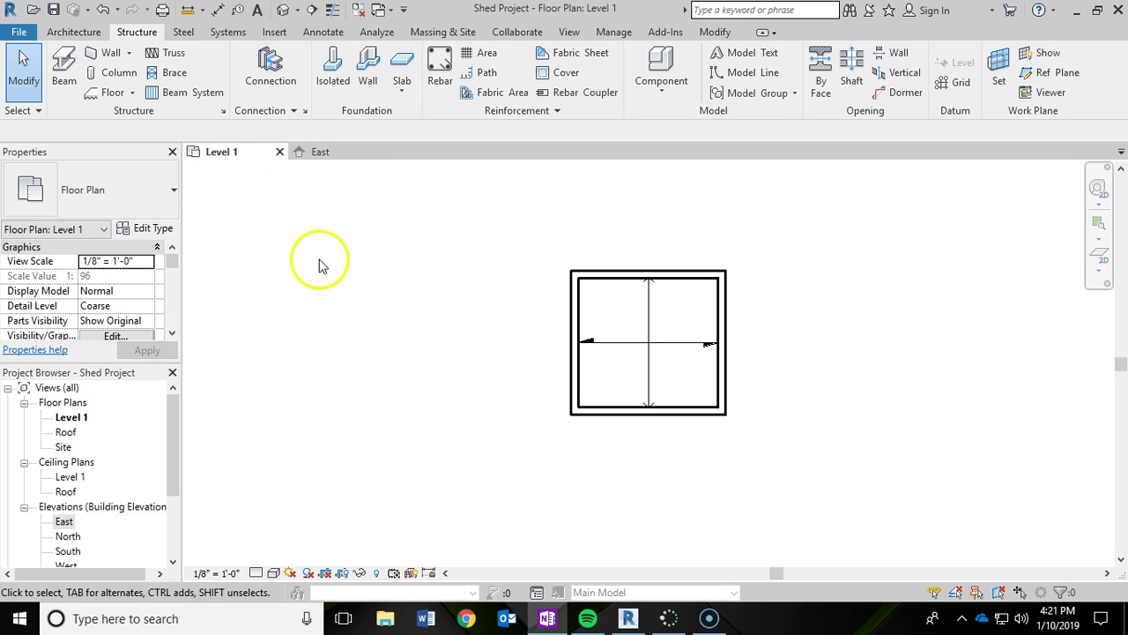
Start the Architecture Wall tool with the Interior - 4 7/8" Partition (1-hr) wall type
left_click(81, 32)
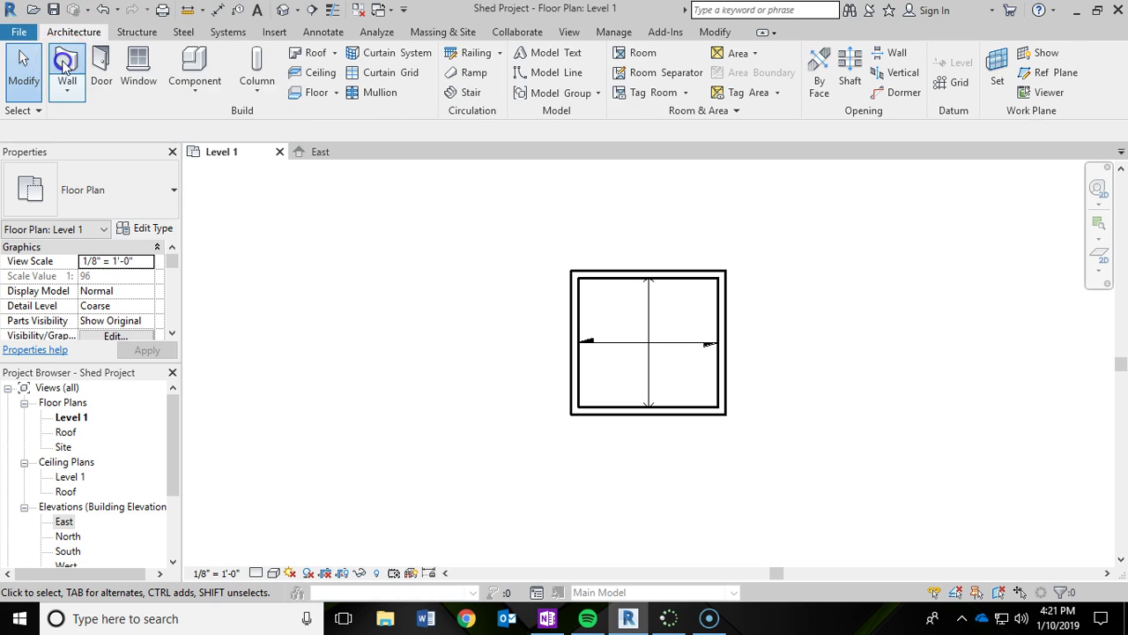
left_click(66, 68)
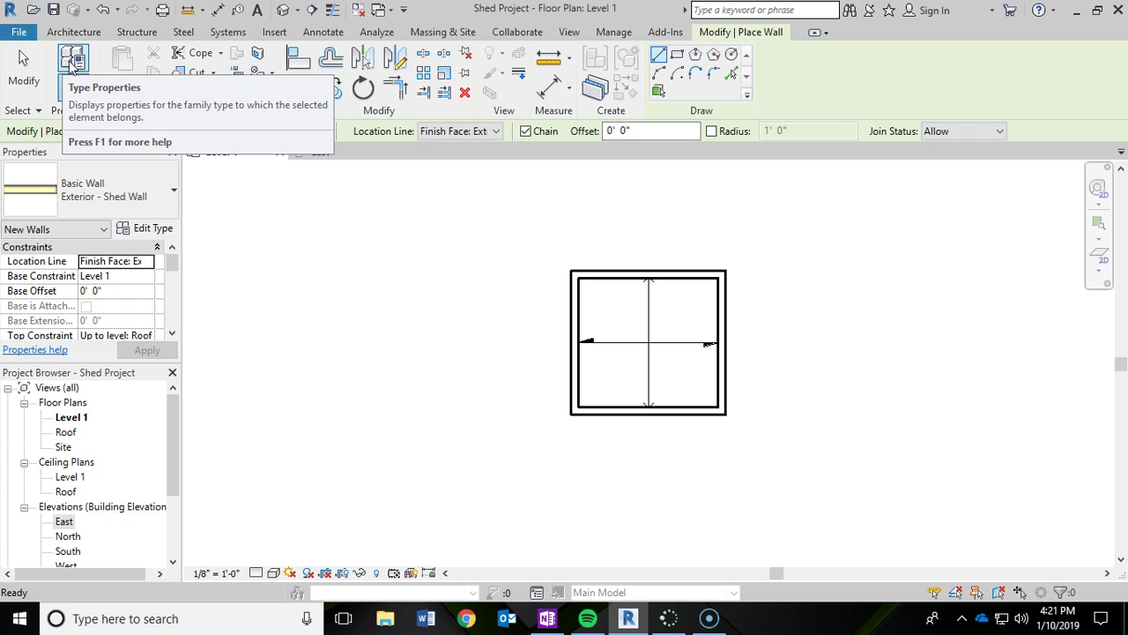
left_click(167, 192)
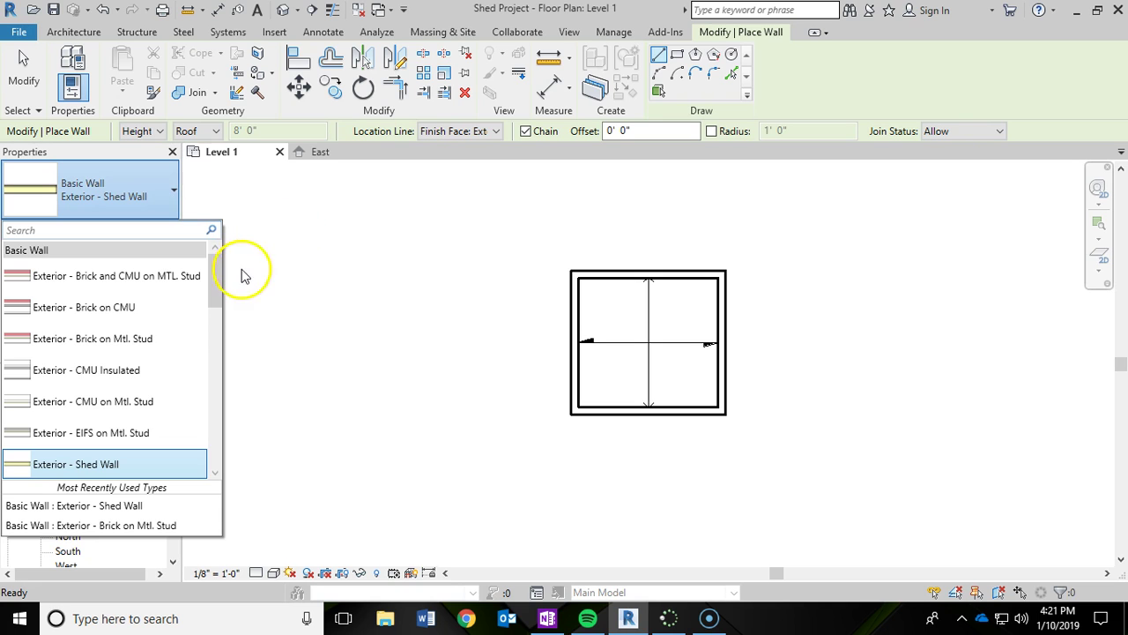
left_click_drag(216, 285, 225, 400)
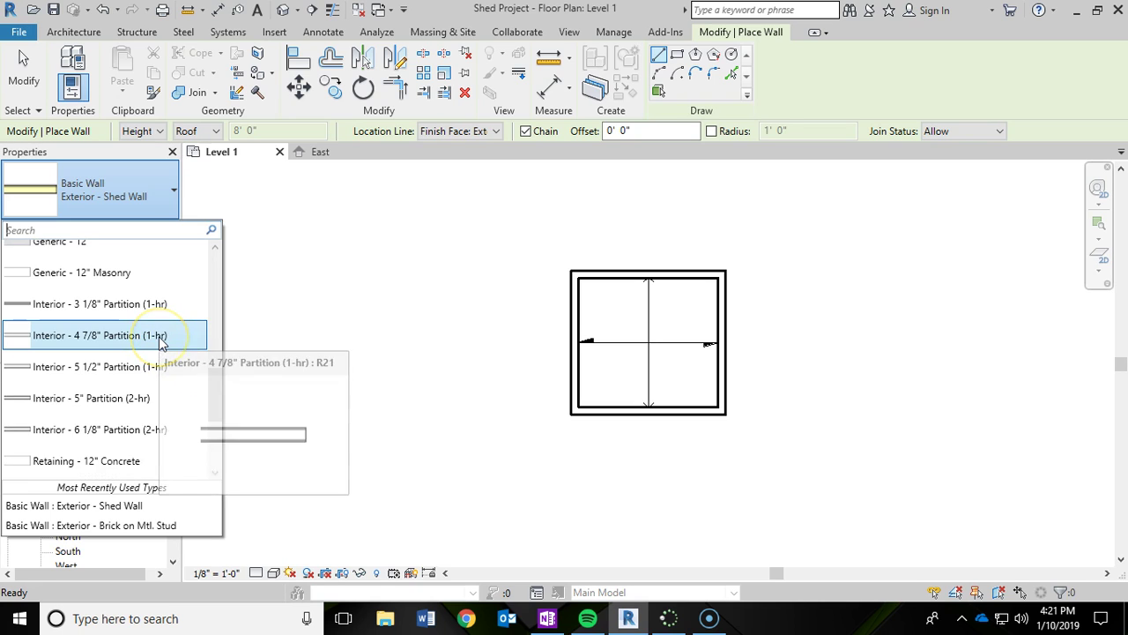
left_click(160, 338)
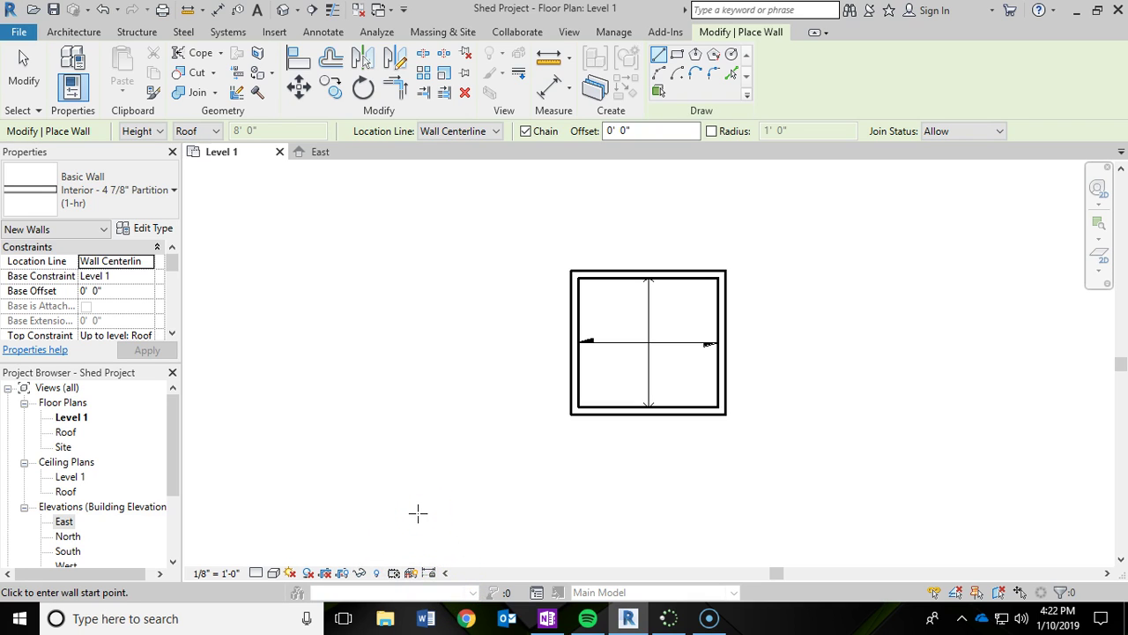
Duplicate the wall type and name the copy 'Shed Interior - 4 7/8" Partition (1-hr) 2'
left_click(148, 233)
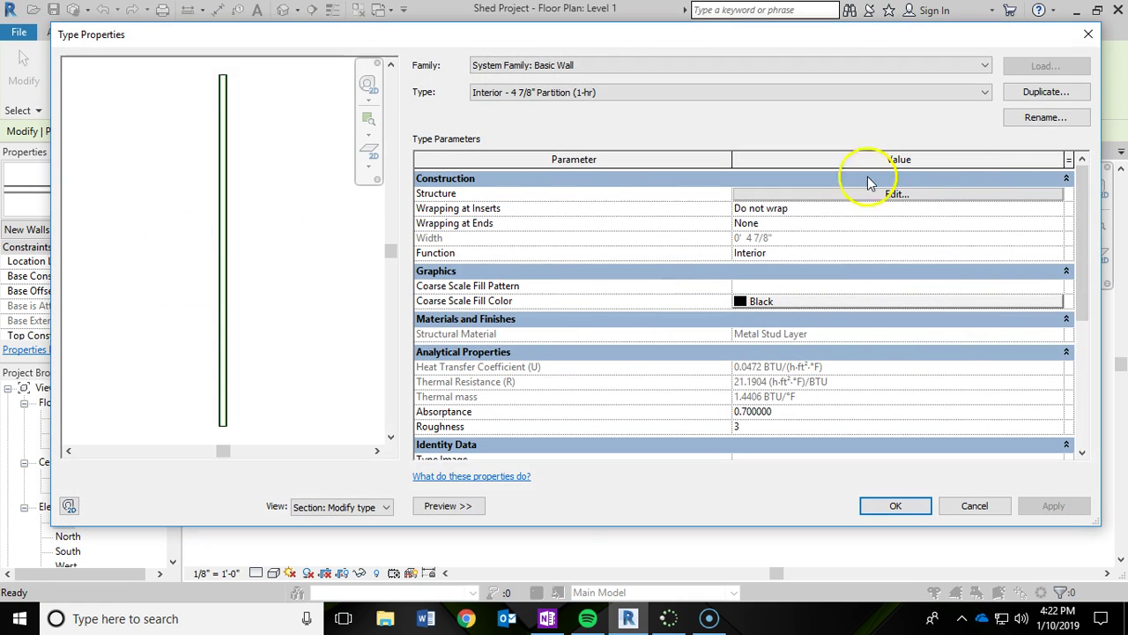
left_click(1048, 92)
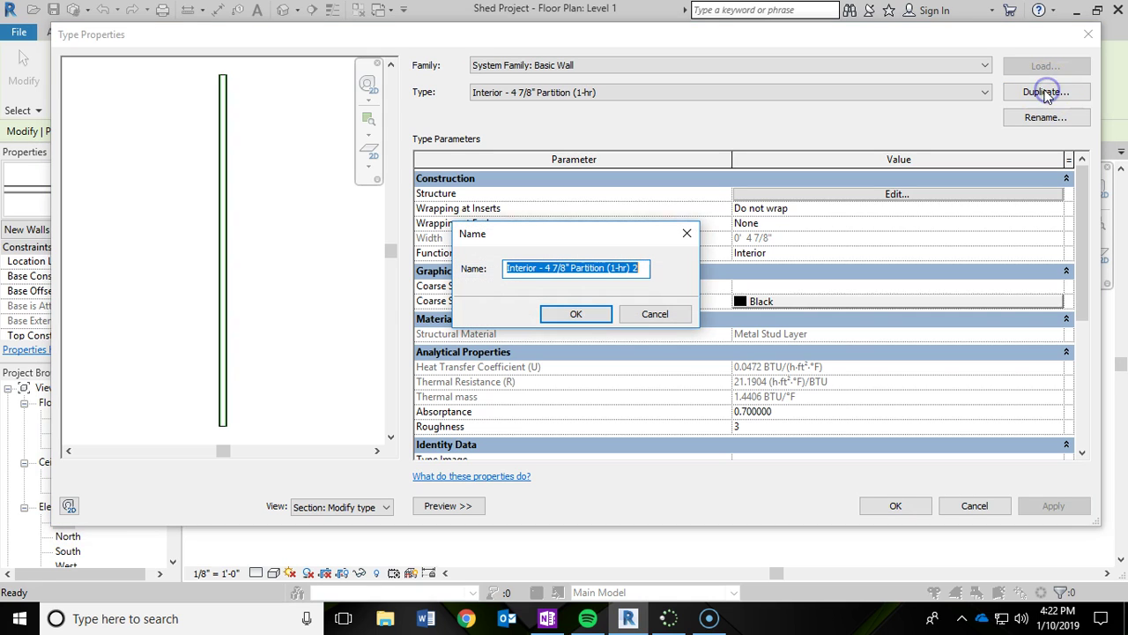
left_click(507, 268)
type("Sh")
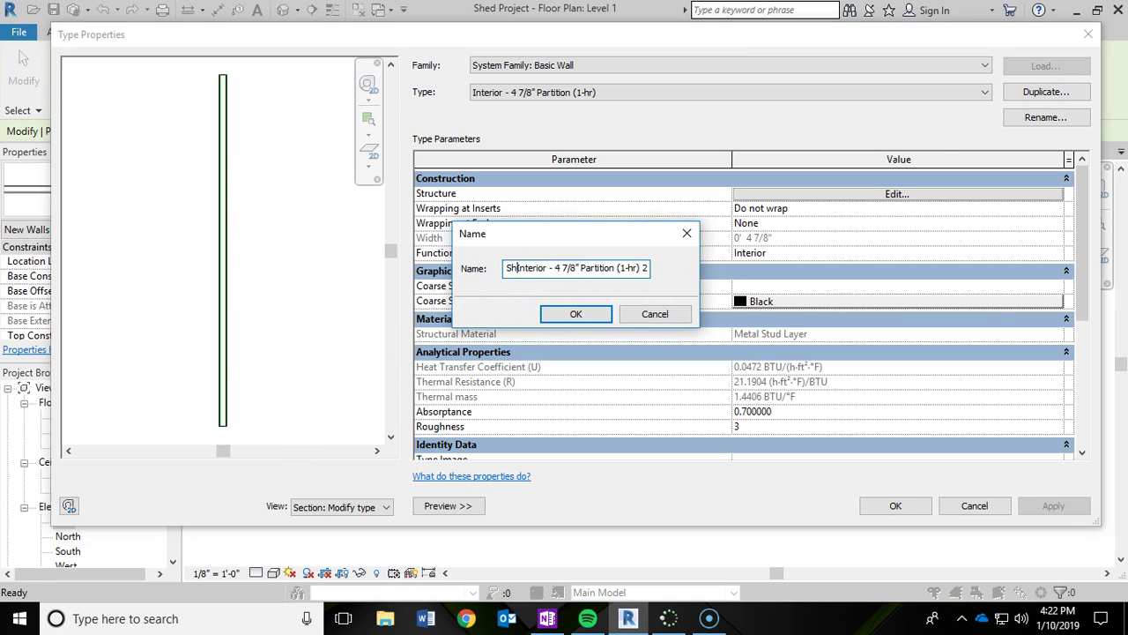
type("ed")
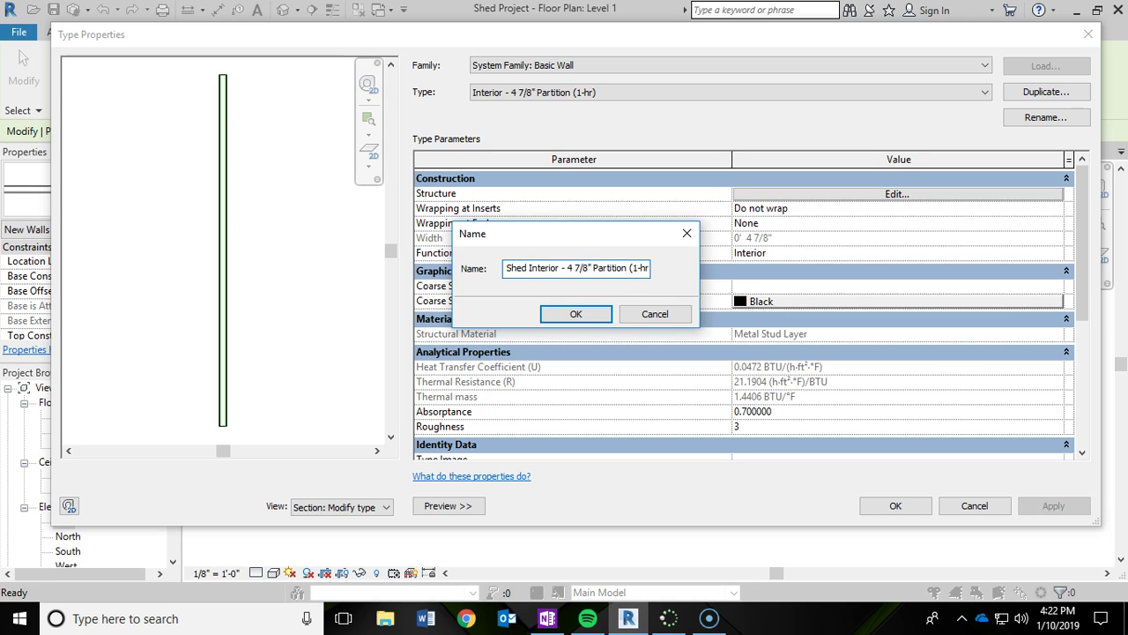
left_click(578, 315)
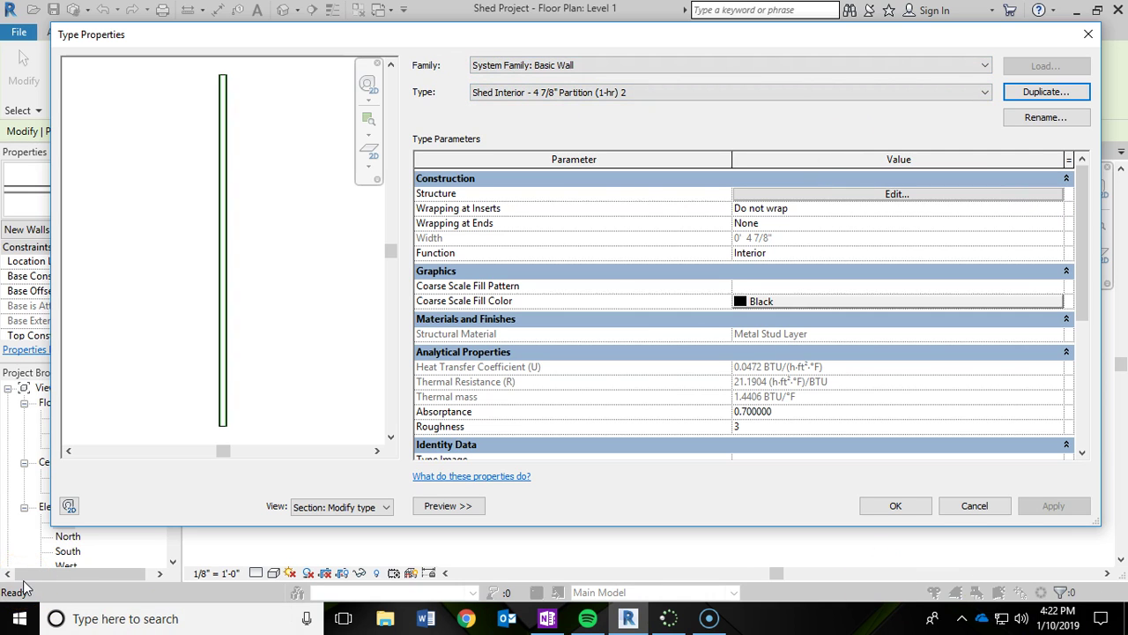
Make the Structure [1] layer Softwood, Lumber, 4" thick, and confirm both dialogs
left_click(794, 195)
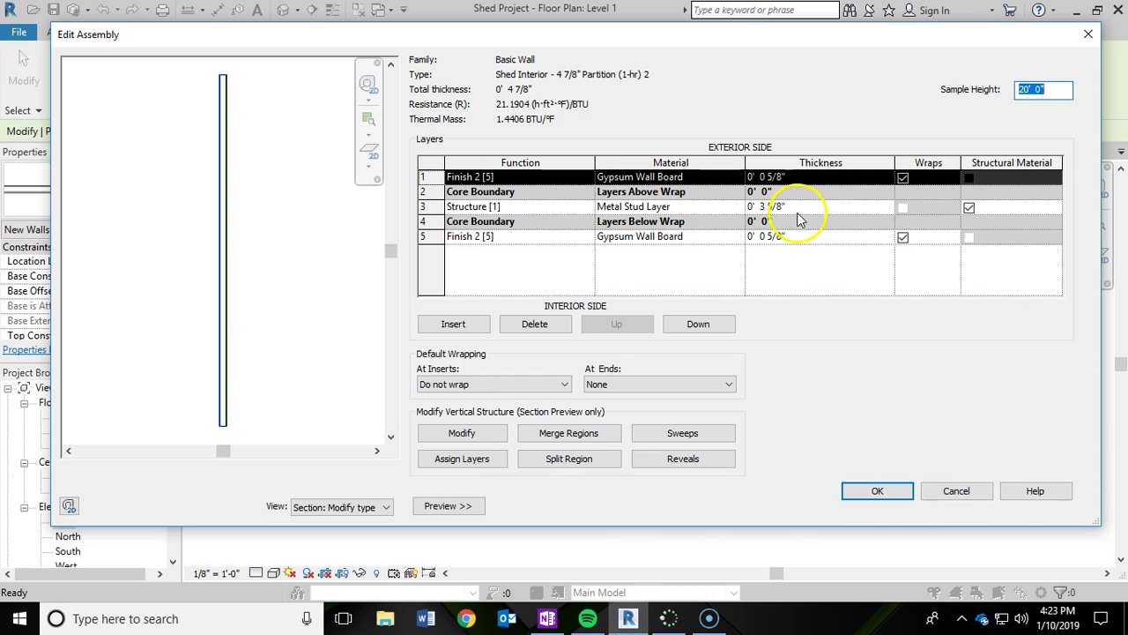
left_click(667, 211)
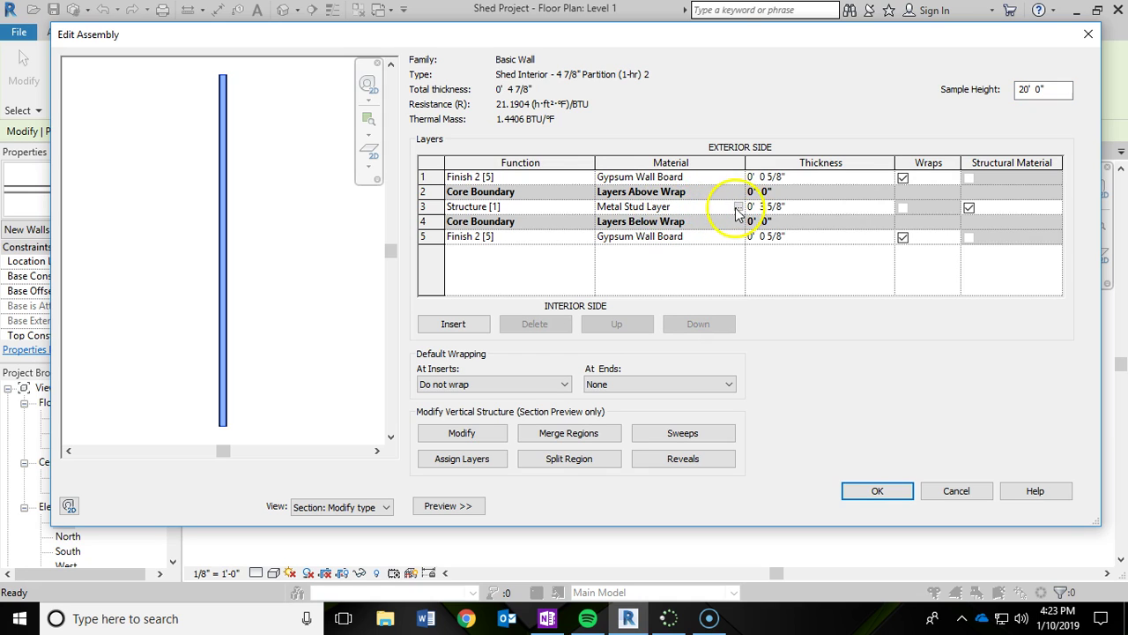
left_click(739, 206)
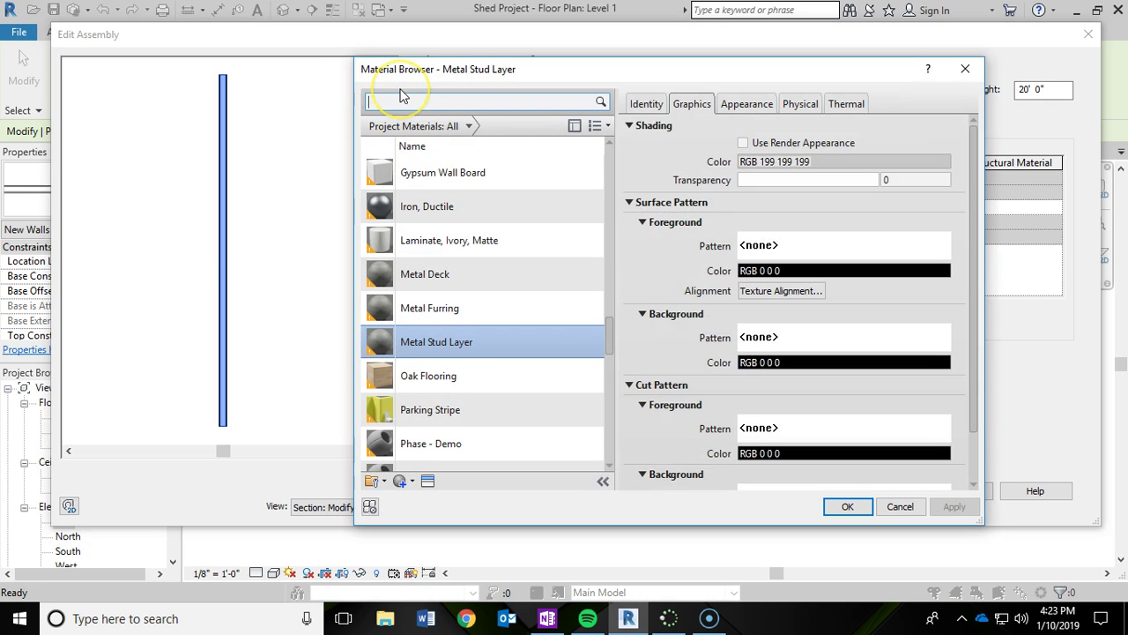
type("lumber")
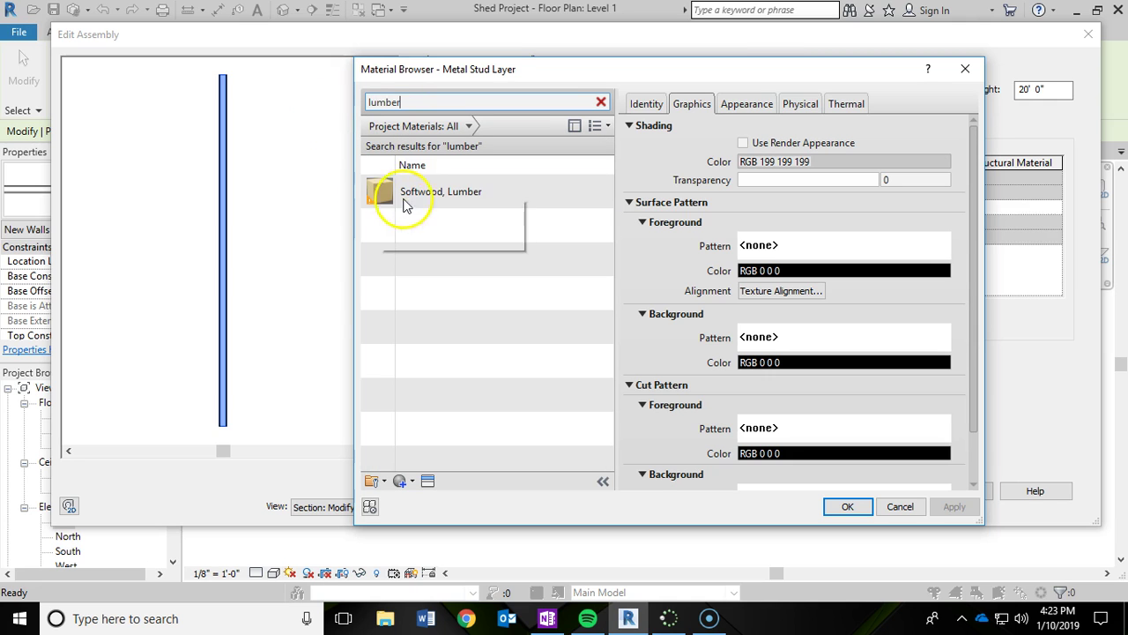
double_click(414, 195)
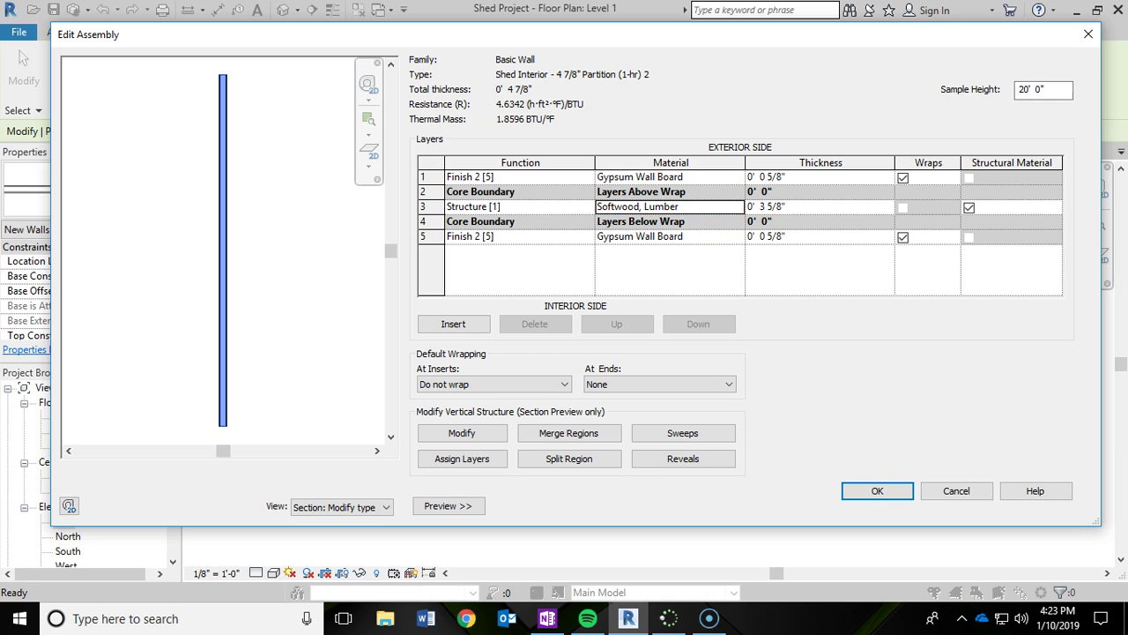
left_click(808, 205)
type("4")
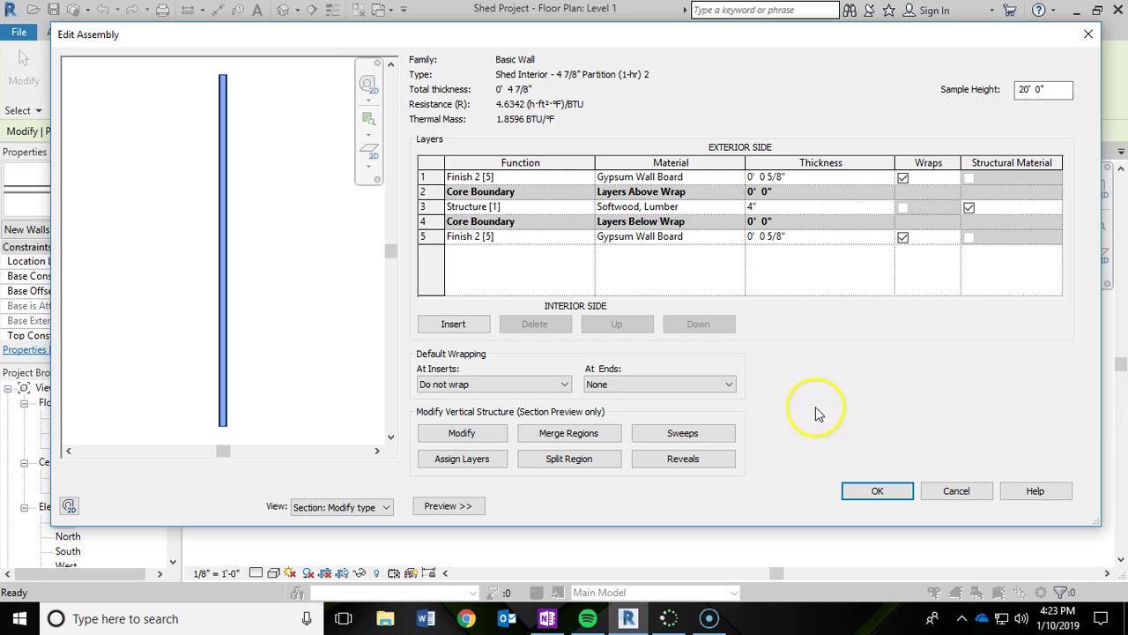
left_click(869, 491)
left_click(879, 501)
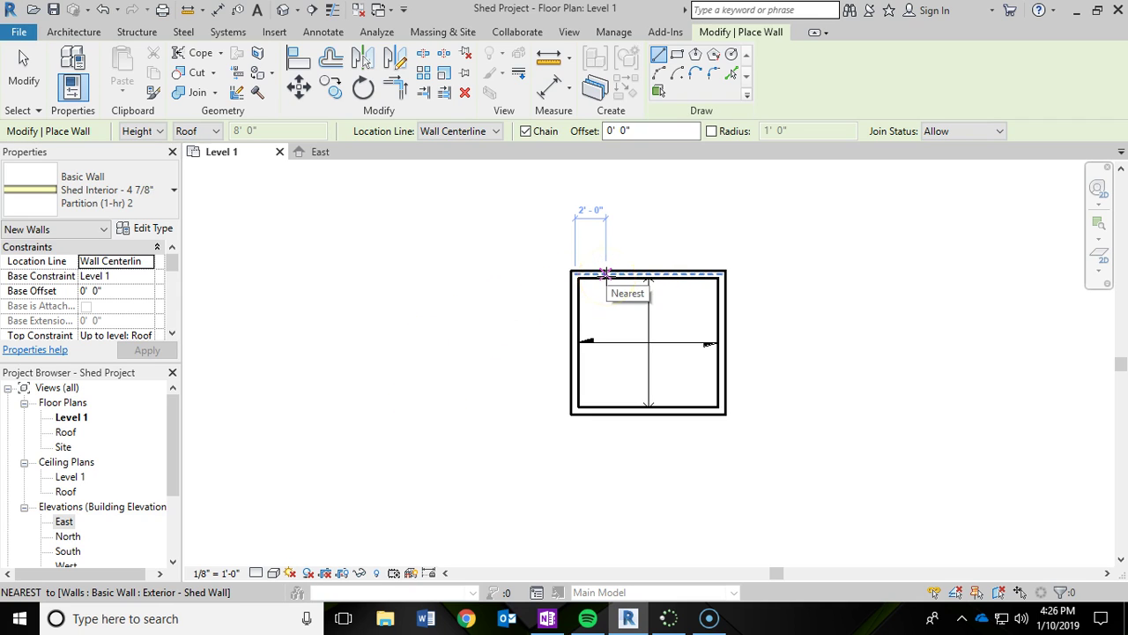
Draw the closet partition from 2'-6" along the top wall, 3'-6" down, then left to the exterior wall
scroll(607, 275, "up", 1)
middle_click_drag(606, 275, 554, 266)
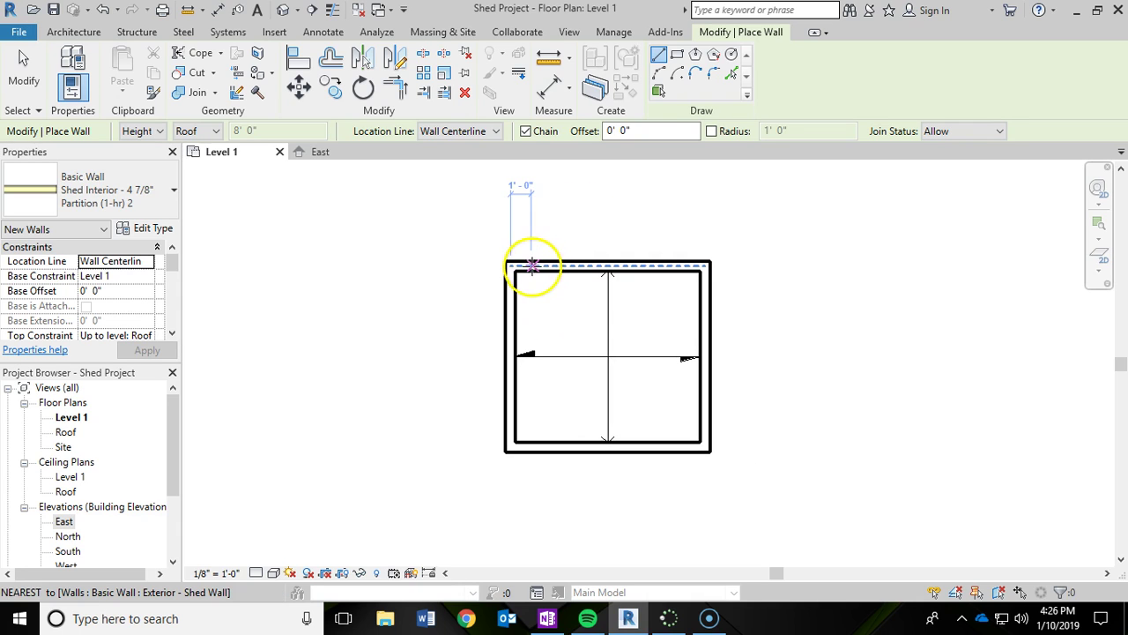
left_click(546, 262)
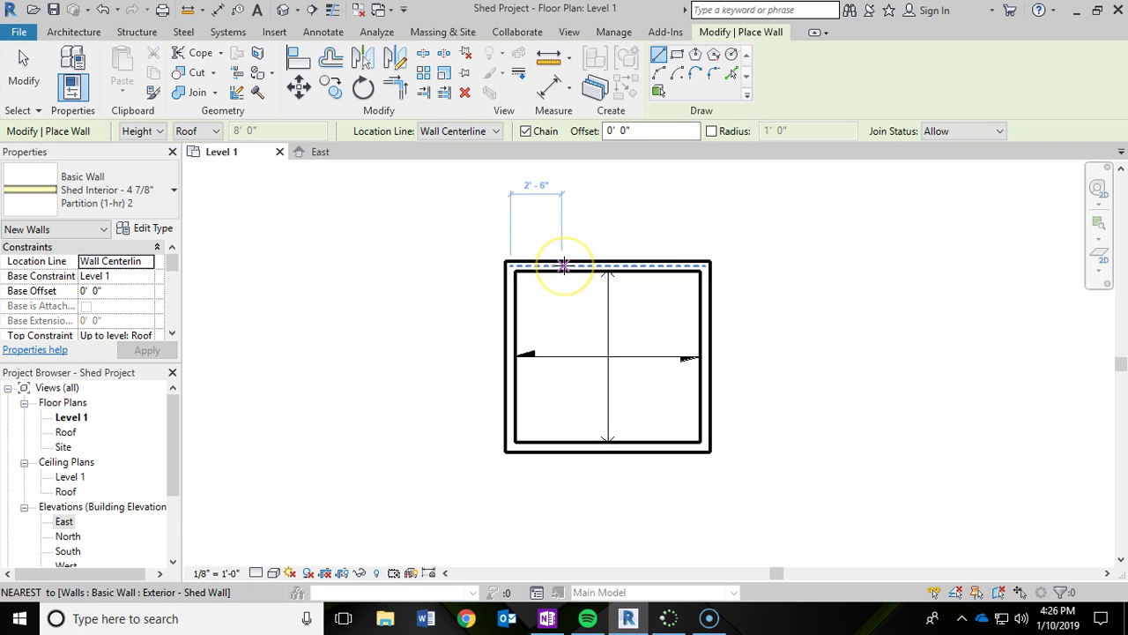
left_click(564, 265)
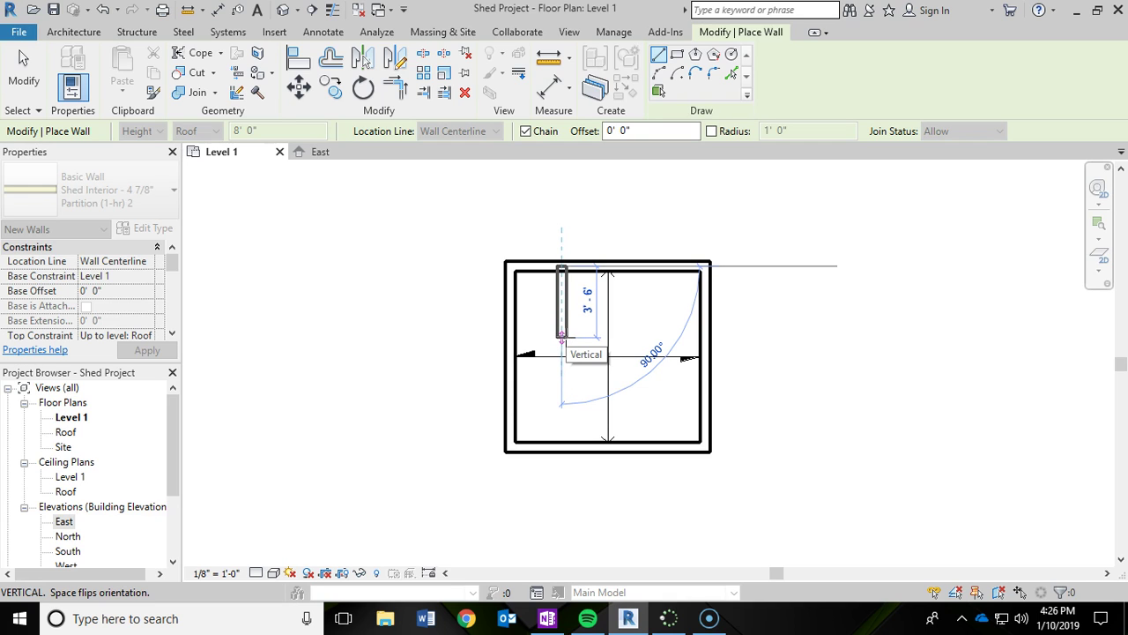
left_click(562, 336)
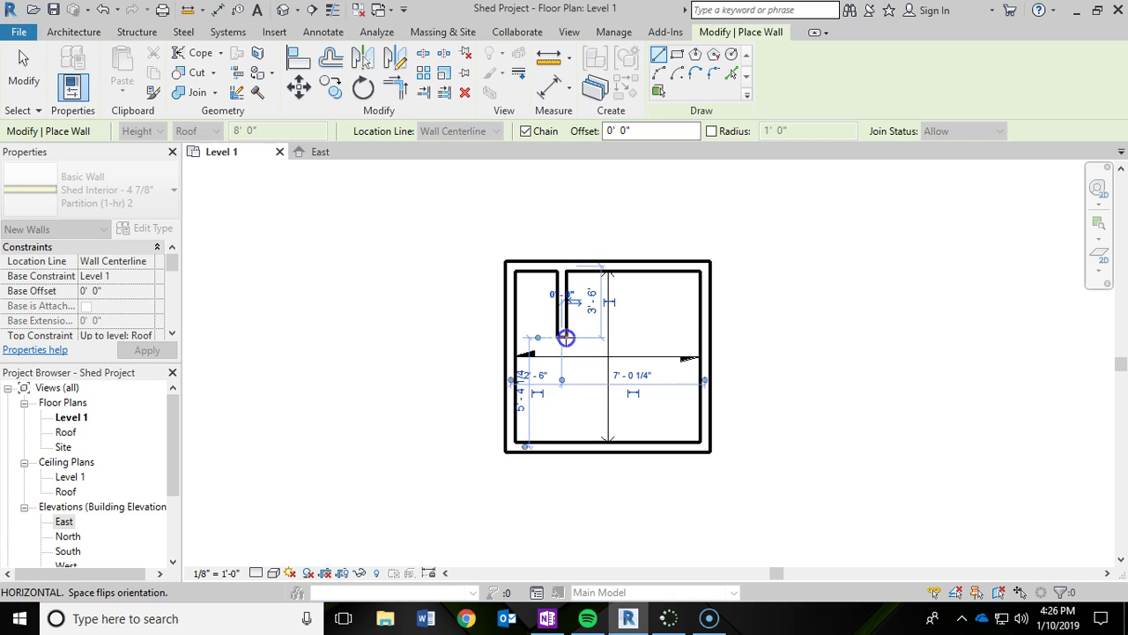
left_click(511, 337)
key("Escape")
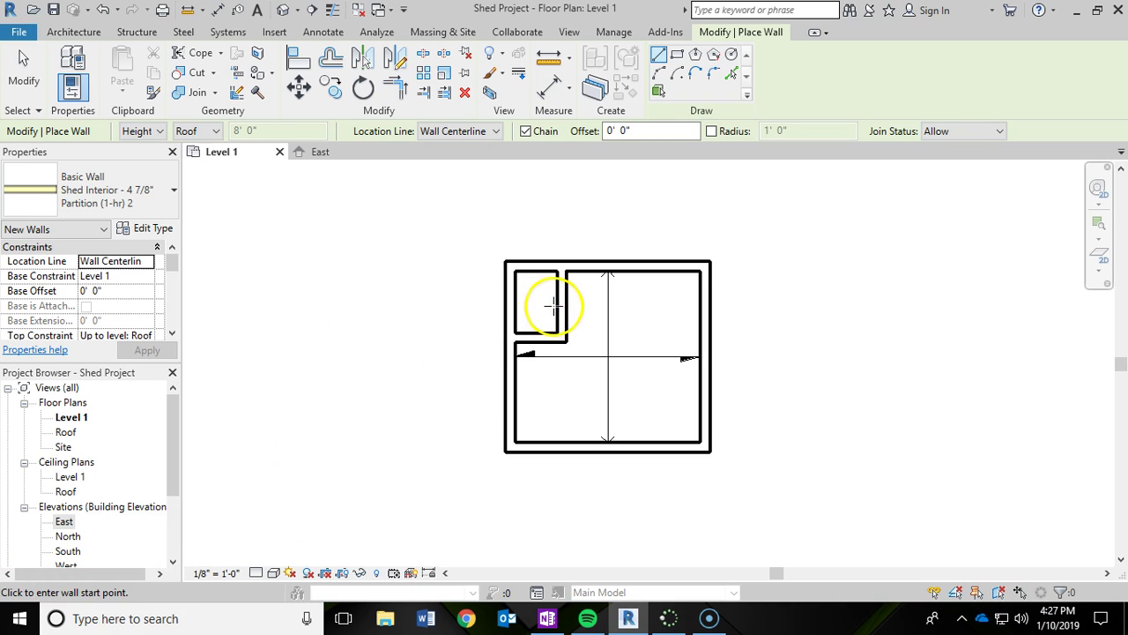
key("Escape")
key("Escape")
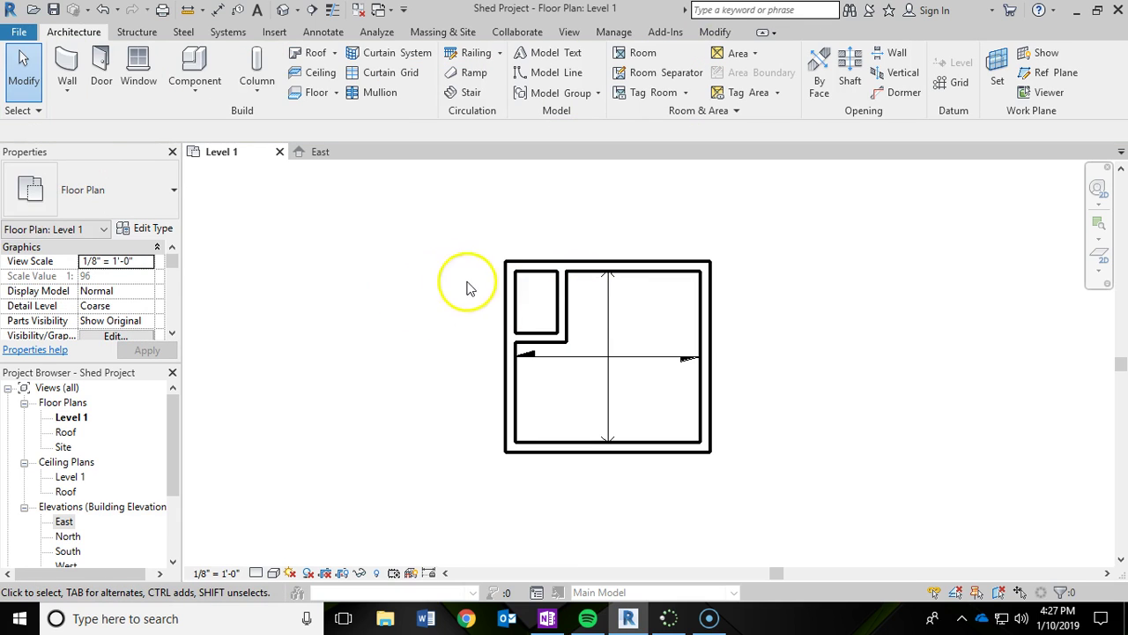
Set the closet width to 3' by moving the vertical partition
left_click(570, 308)
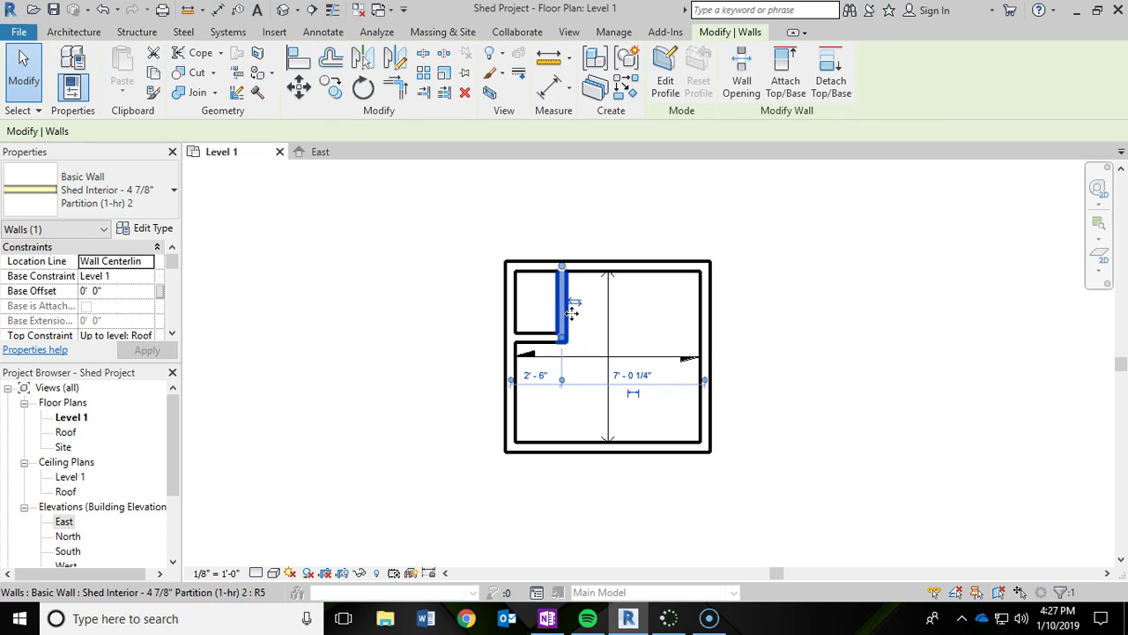
left_click(620, 371)
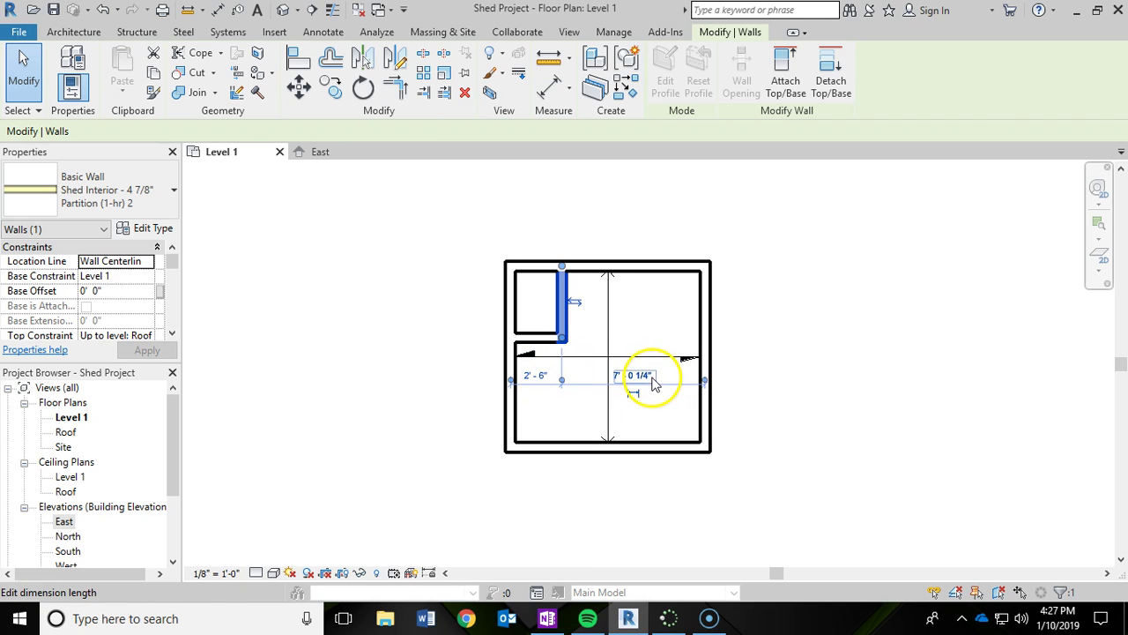
left_click(536, 377)
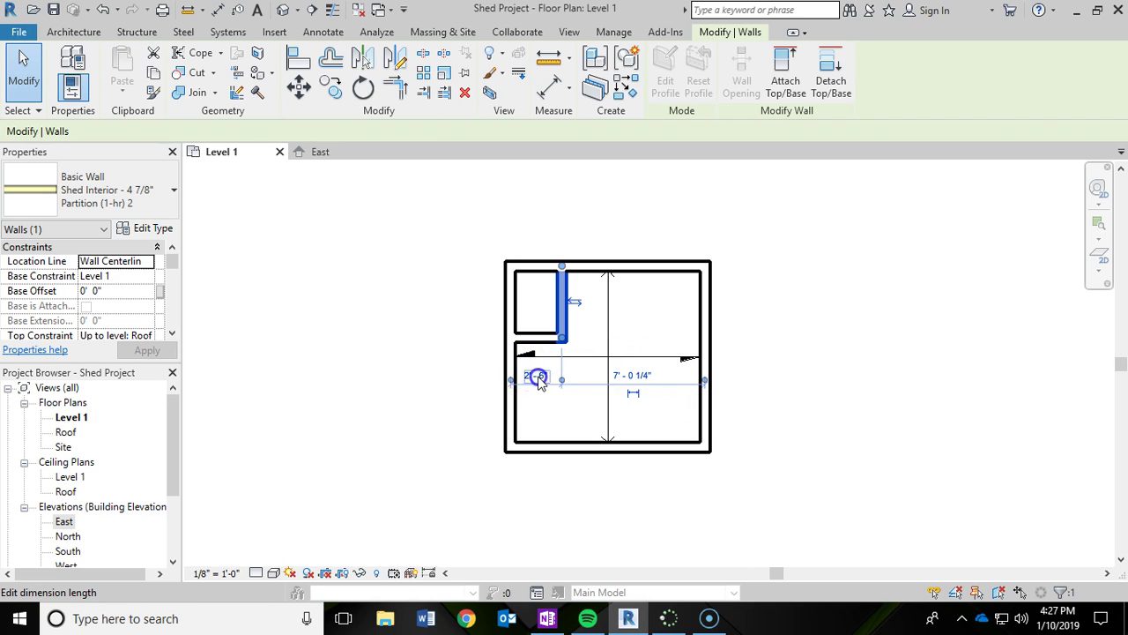
left_click(540, 380)
type("3")
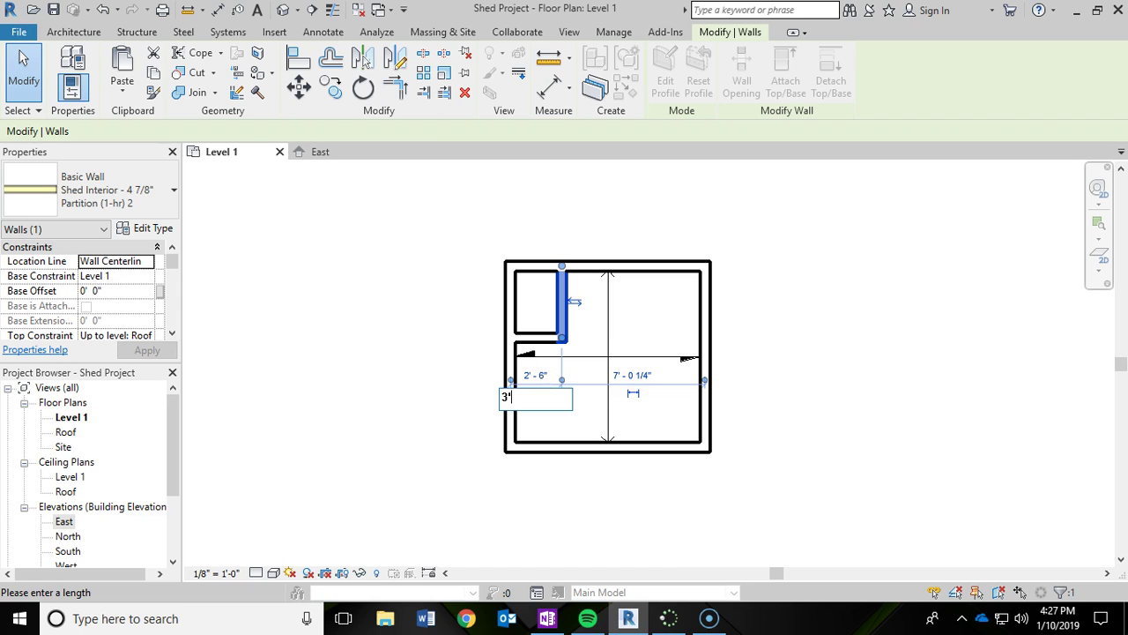
key("Return")
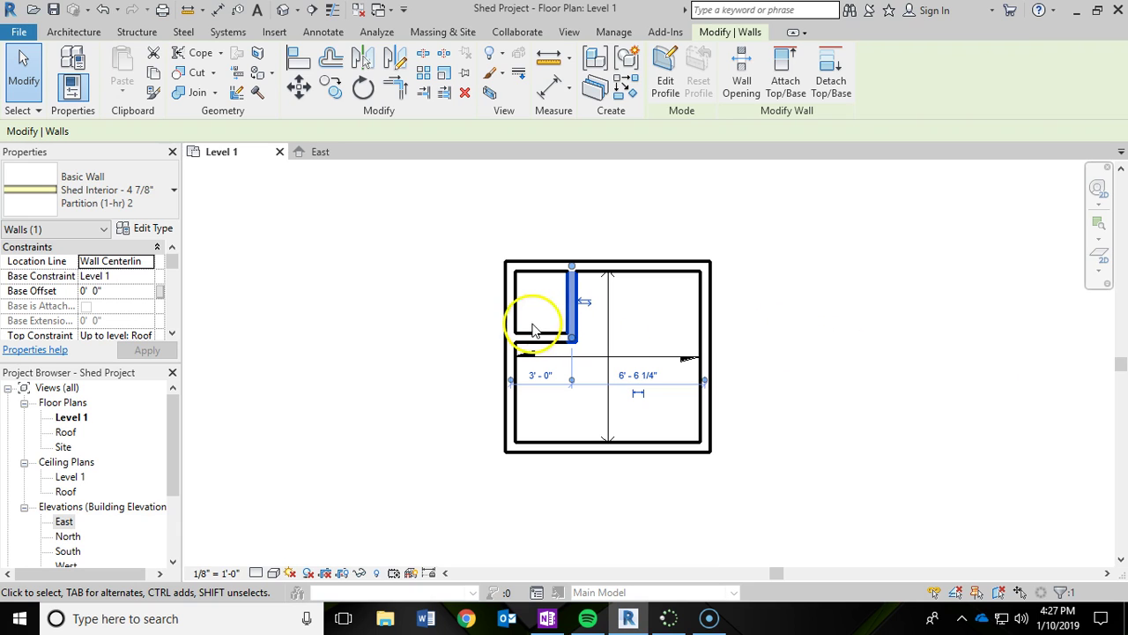
Set the closet depth to 4'-6" by moving the horizontal partition
left_click(538, 338)
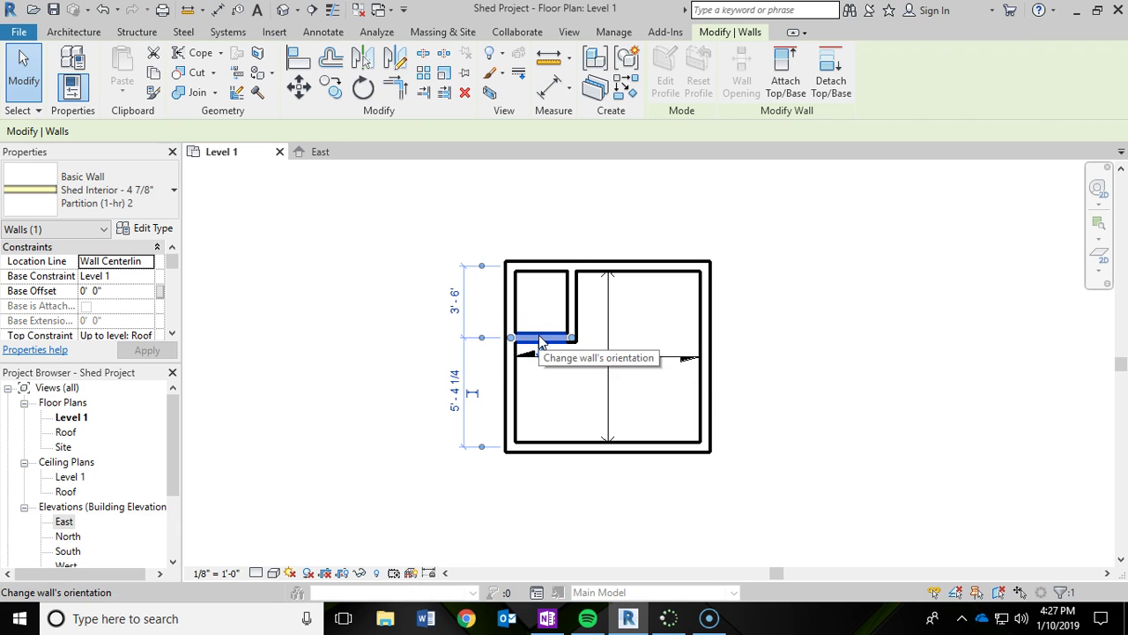
left_click(455, 299)
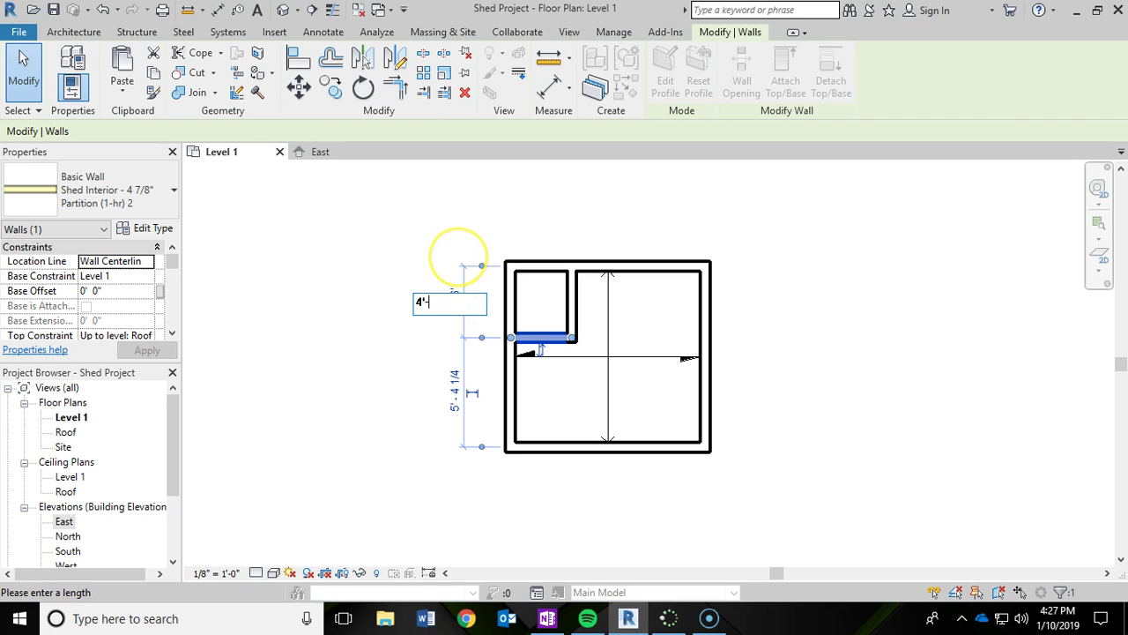
type("4'-6\"")
key("Return")
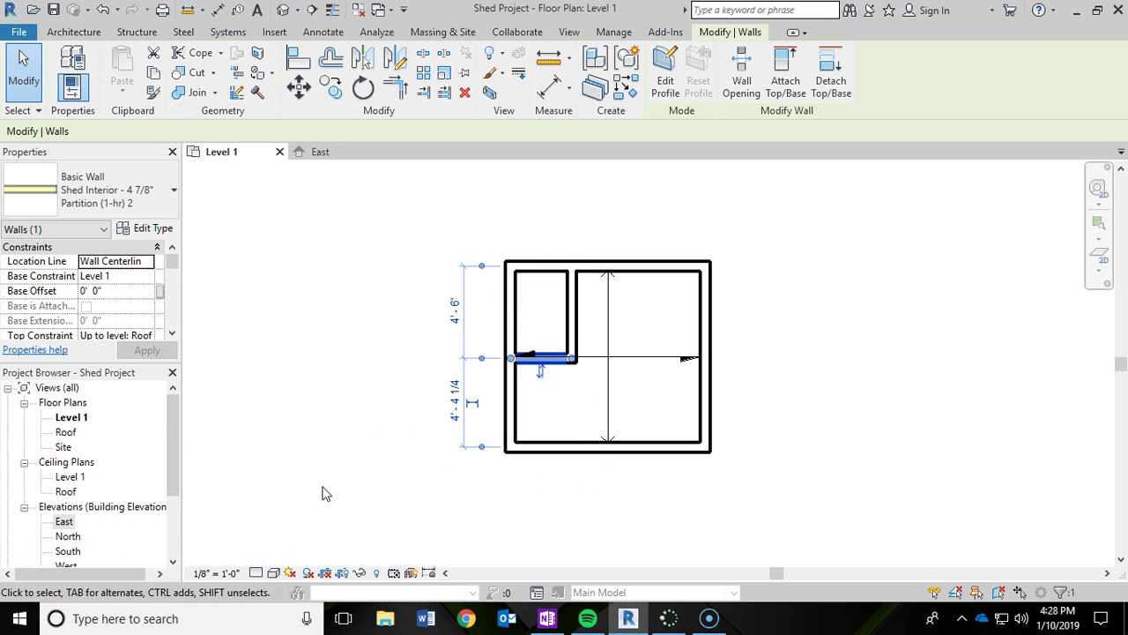
Deselect the partition wall to hide its temporary dimensions
left_click(361, 277)
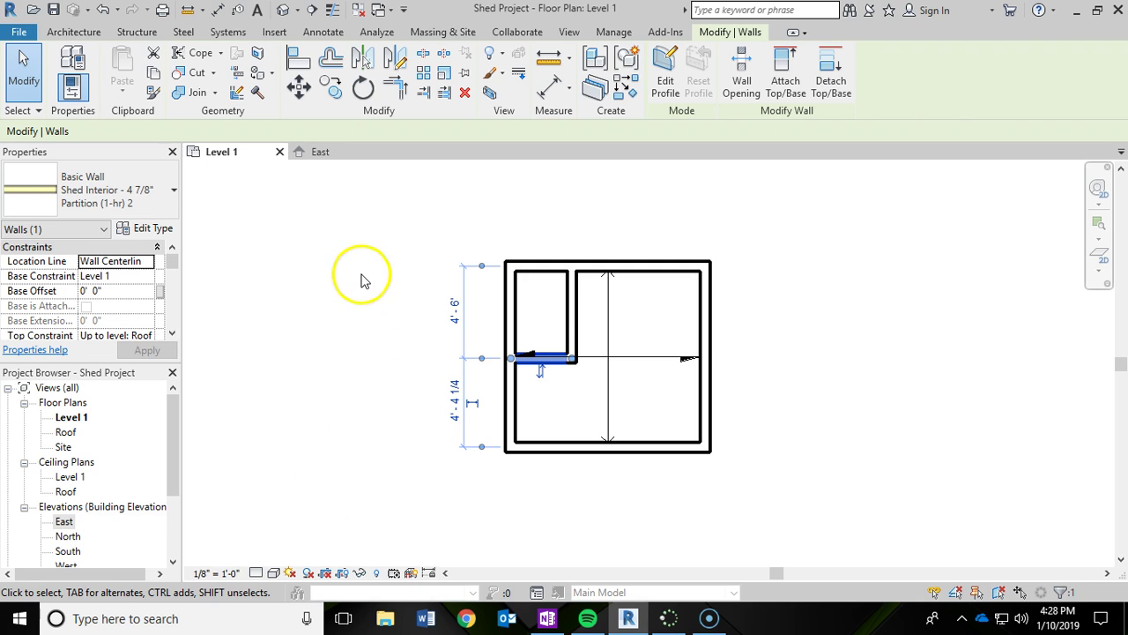